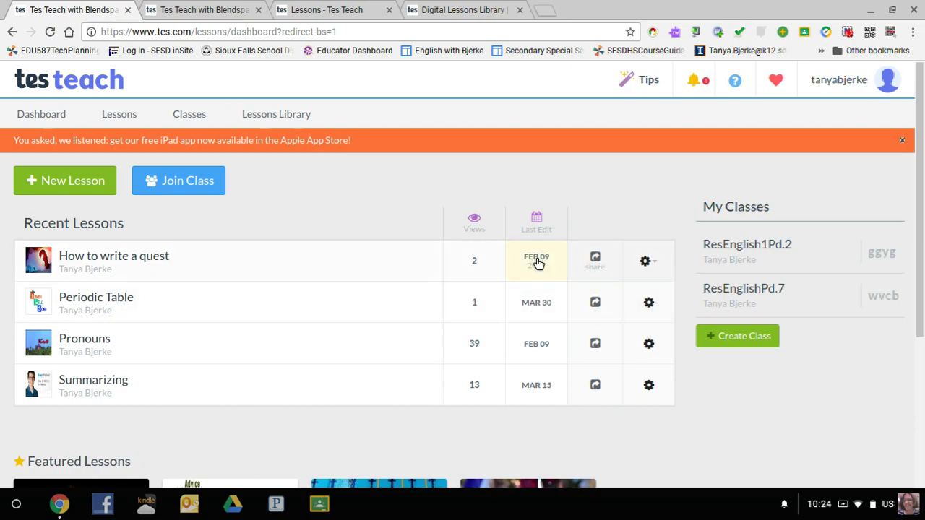
Step: Create a new 10th Grade class named "5th period Science" from the Classes page
{"action": "left_click", "coordinate": [195, 115]}
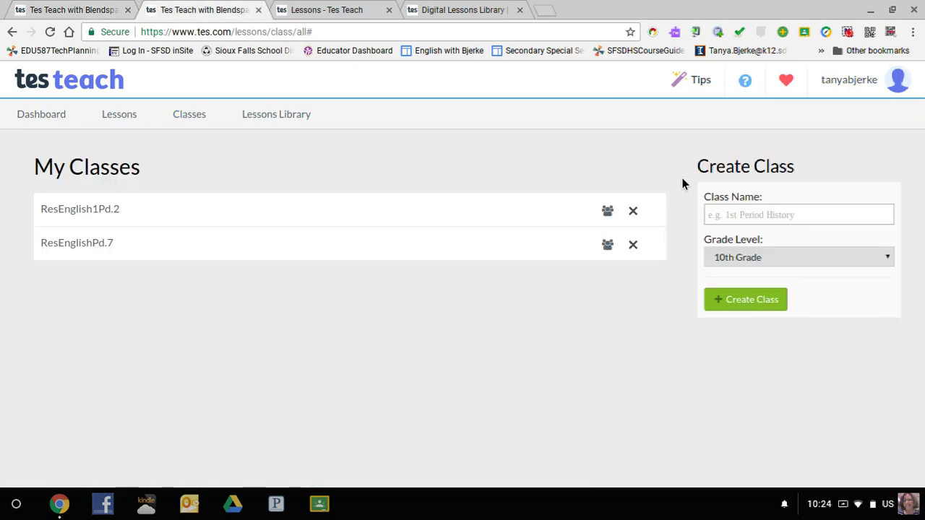
{"action": "left_click", "coordinate": [762, 219]}
{"action": "type", "text": "5"}
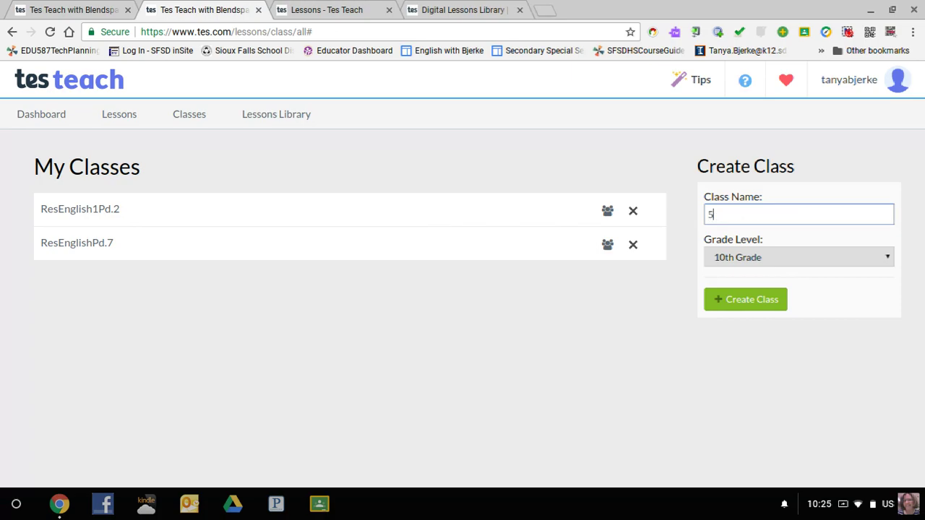
{"action": "type", "text": "th period Science"}
{"action": "left_click", "coordinate": [755, 302]}
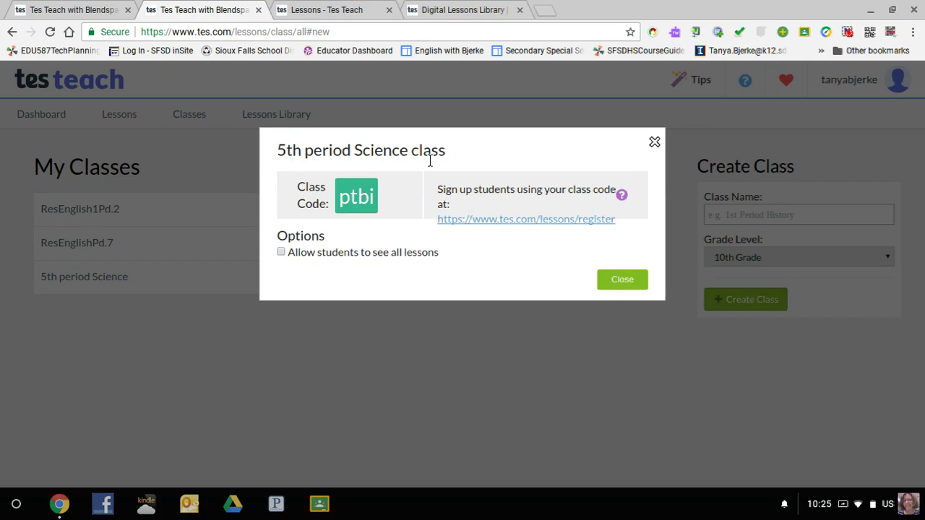
Step: Look at the class-joining dialog on the dashboard, close it, and return to the new class's code
{"action": "left_click", "coordinate": [107, 8]}
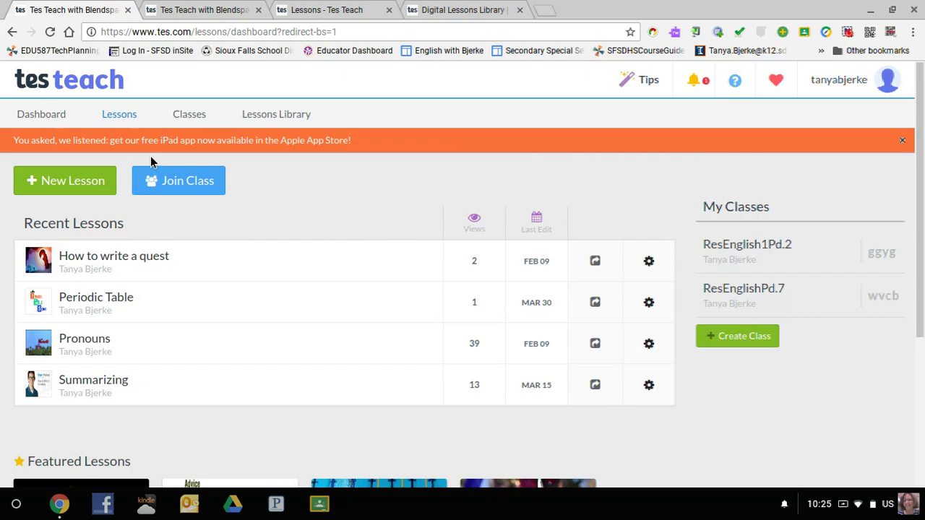
{"action": "left_click", "coordinate": [197, 185]}
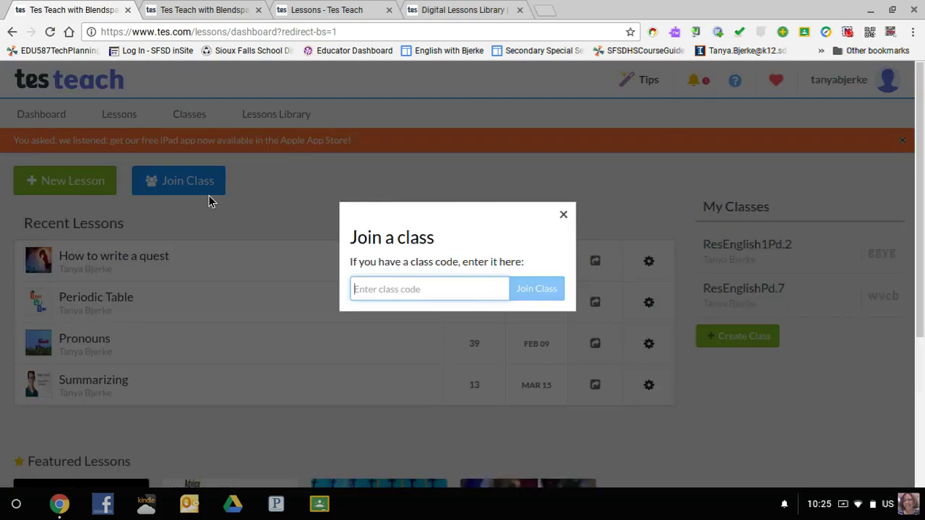
{"action": "left_click", "coordinate": [565, 215]}
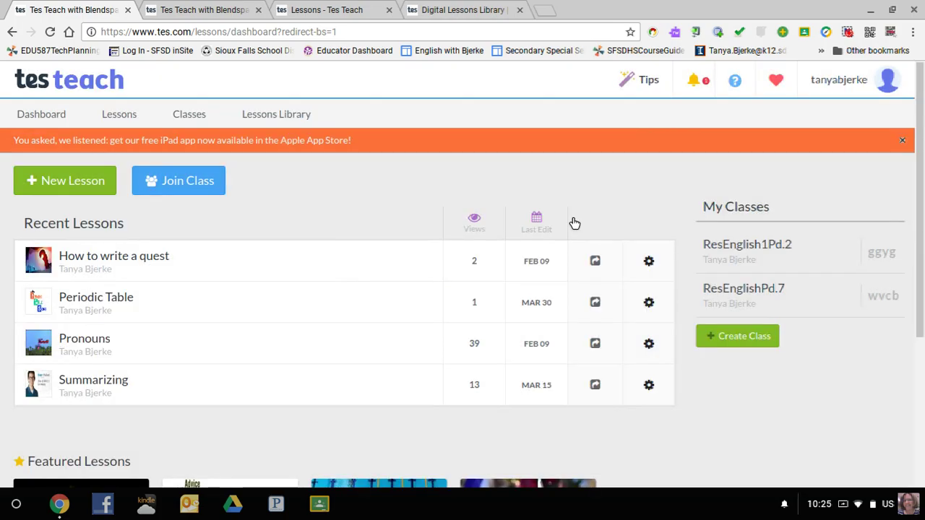
{"action": "left_click", "coordinate": [237, 7]}
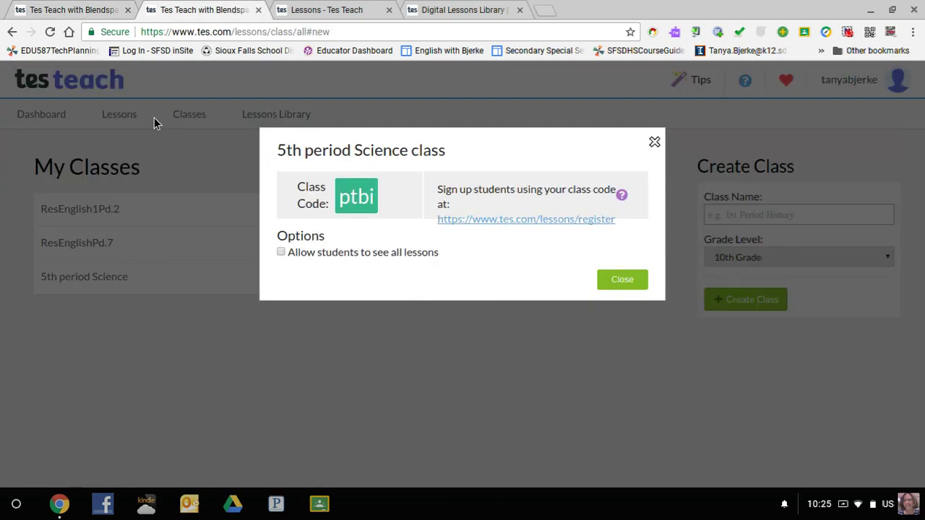
Step: Switch to the open Periodic Table lesson editor and view the YouTube search results for "periodic"
{"action": "left_click", "coordinate": [72, 9]}
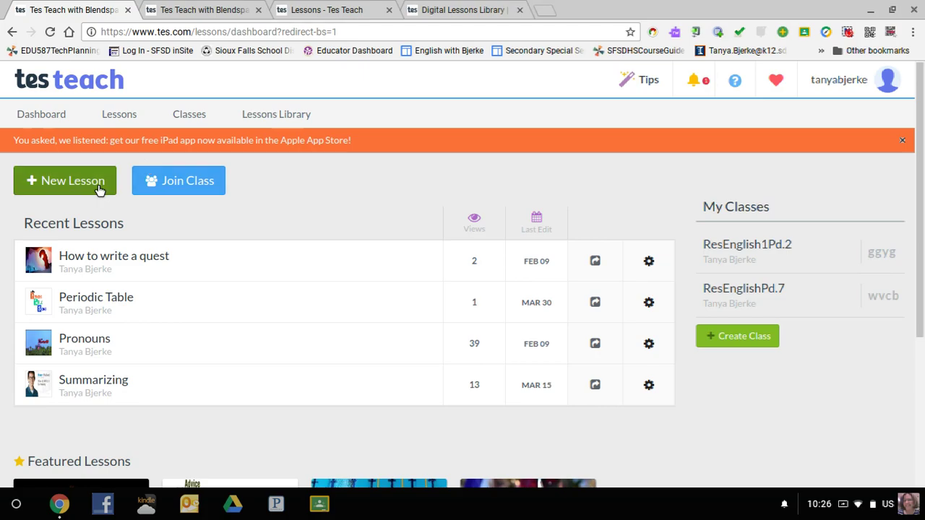
{"action": "left_click", "coordinate": [361, 9]}
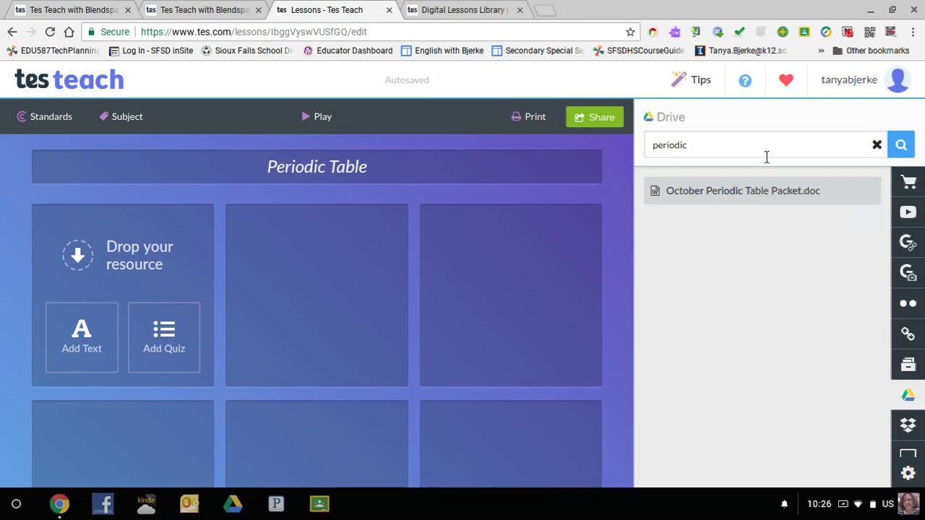
{"action": "left_click", "coordinate": [908, 211]}
{"action": "left_click", "coordinate": [813, 154]}
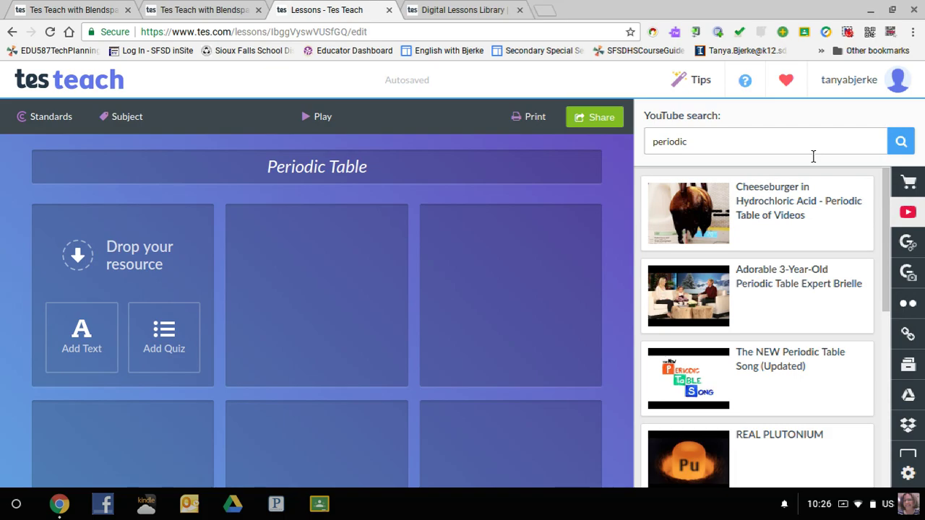
{"action": "mouse_move", "coordinate": [861, 391]}
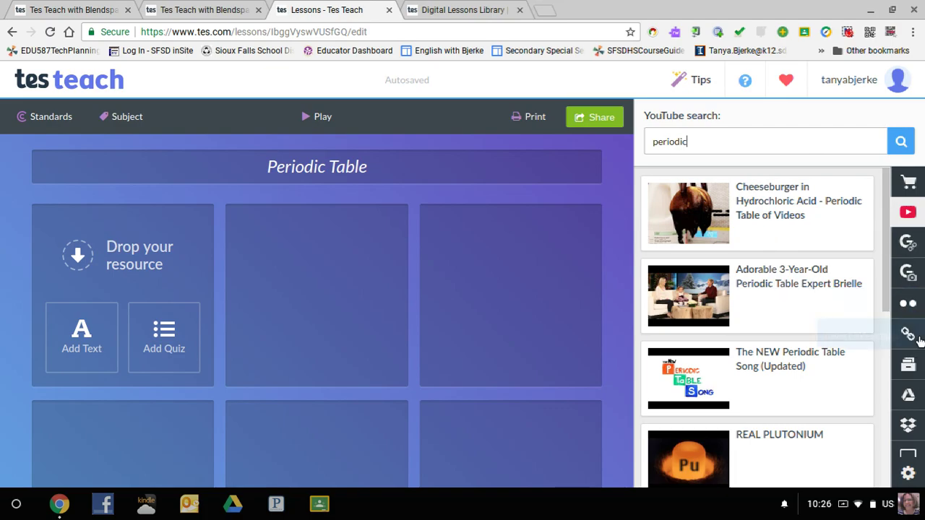
Step: Clear the old Google Drive resource search and search Drive for "periodic" again
{"action": "left_click", "coordinate": [914, 405]}
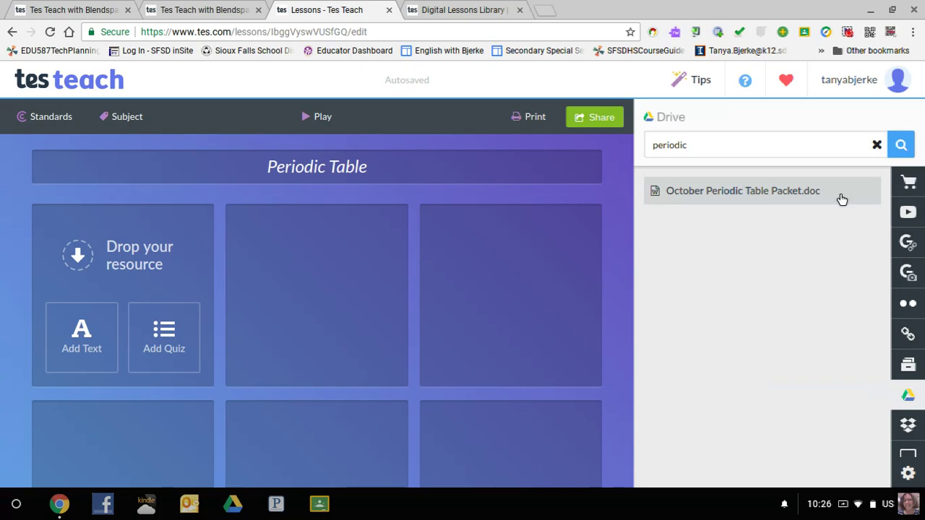
{"action": "key", "text": "BackSpace"}
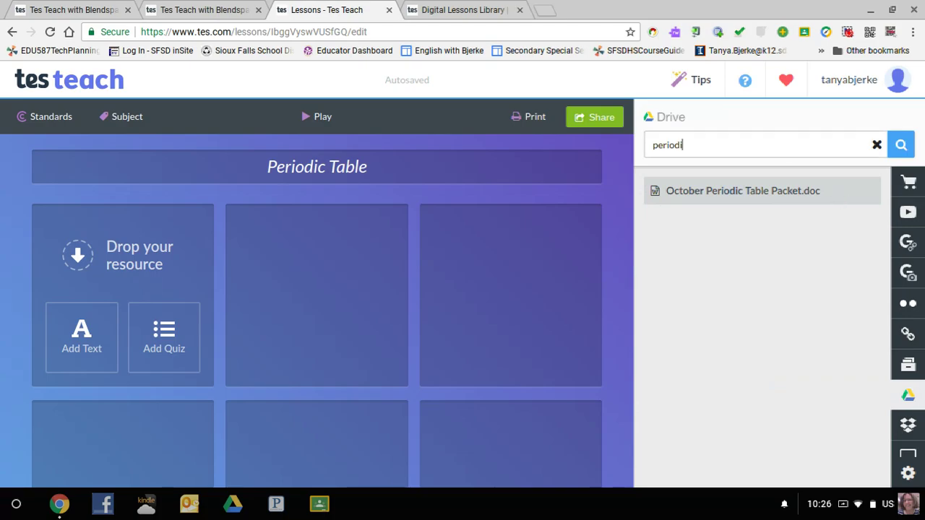
{"action": "key", "text": "BackSpace"}
{"action": "key", "text": "BackSpace"}
{"action": "key", "text": "BackSpace"}
{"action": "key", "text": "BackSpace"}
{"action": "key", "text": "BackSpace"}
{"action": "key", "text": "BackSpace"}
{"action": "key", "text": "BackSpace"}
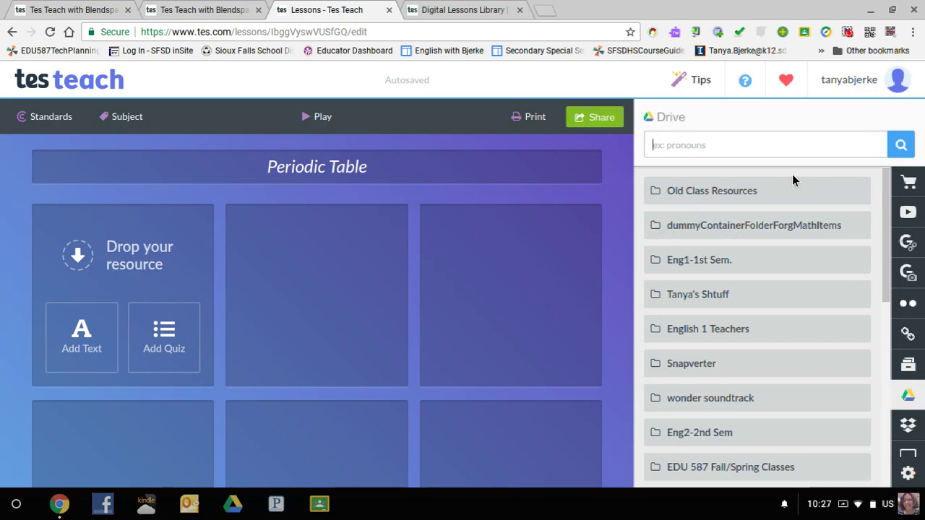
{"action": "type", "text": "periodic"}
{"action": "key", "text": "Return"}
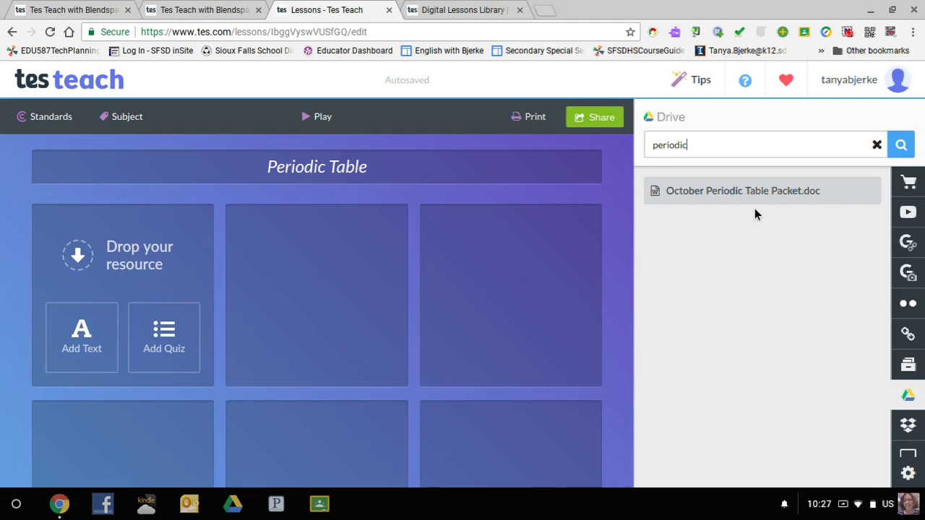
Step: Add October Periodic Table Packet.doc to the lesson and move it to the third tile of the second row
{"action": "left_click_drag", "start_coordinate": [763, 202], "coordinate": [316, 303]}
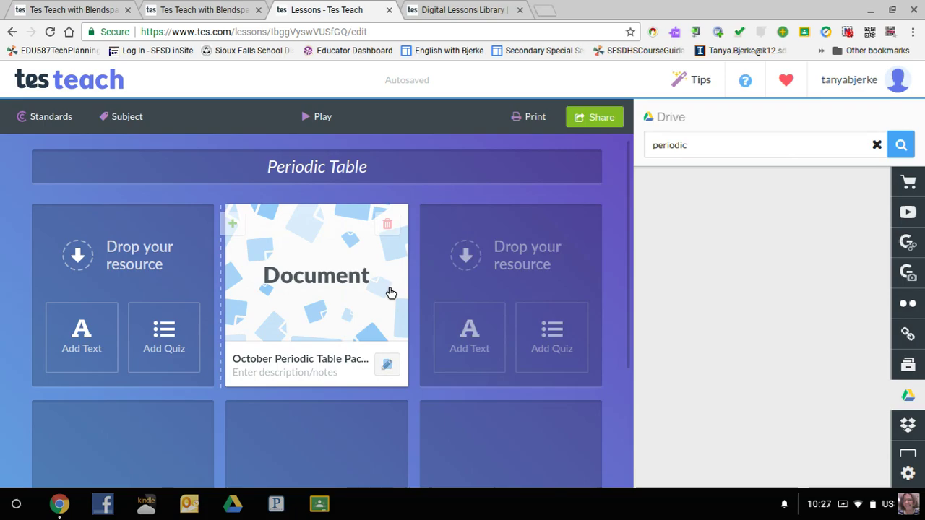
{"action": "left_click_drag", "start_coordinate": [369, 293], "coordinate": [504, 426]}
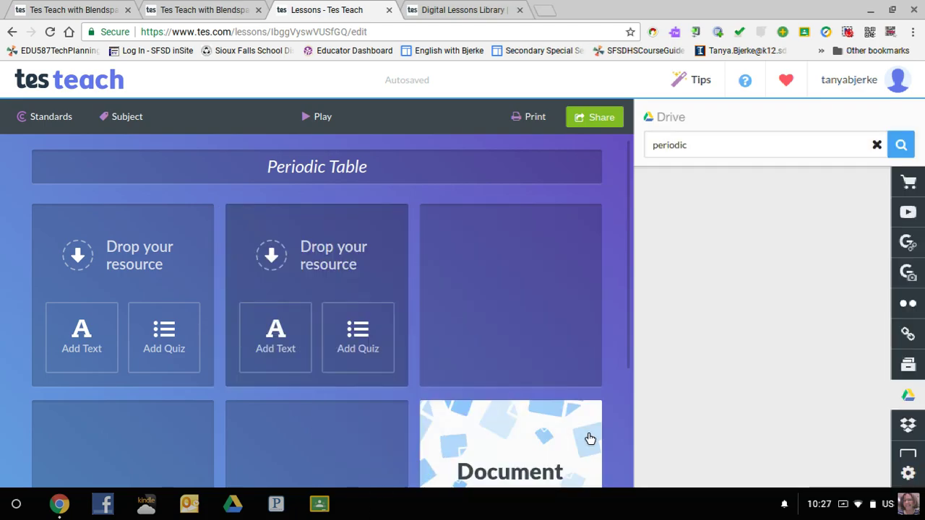
{"action": "mouse_move", "coordinate": [607, 411]}
Step: Give the document tile the description "Please copy and paste this document and share it with me on google classroom."
{"action": "scroll", "coordinate": [607, 411], "scroll_direction": "down", "scroll_amount": 2}
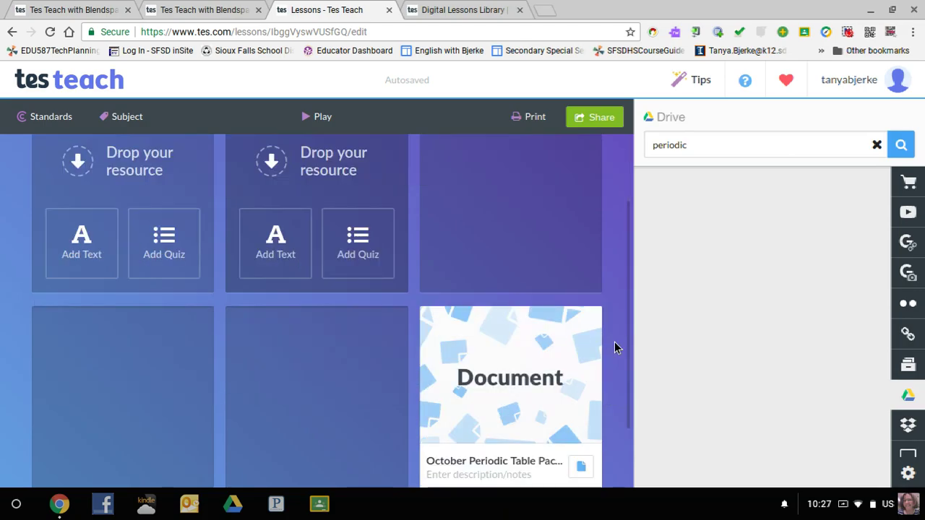
{"action": "scroll", "coordinate": [615, 345], "scroll_direction": "down", "scroll_amount": 1}
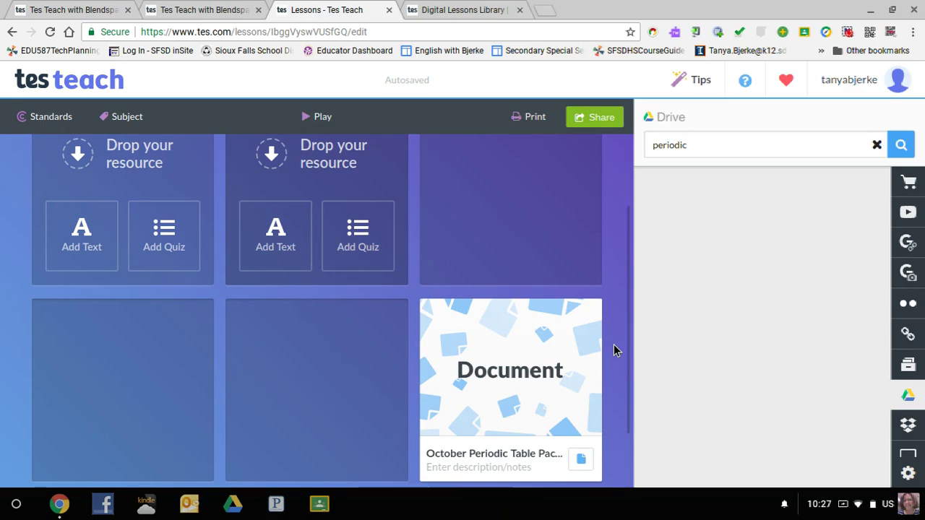
{"action": "scroll", "coordinate": [613, 351], "scroll_direction": "down", "scroll_amount": 1}
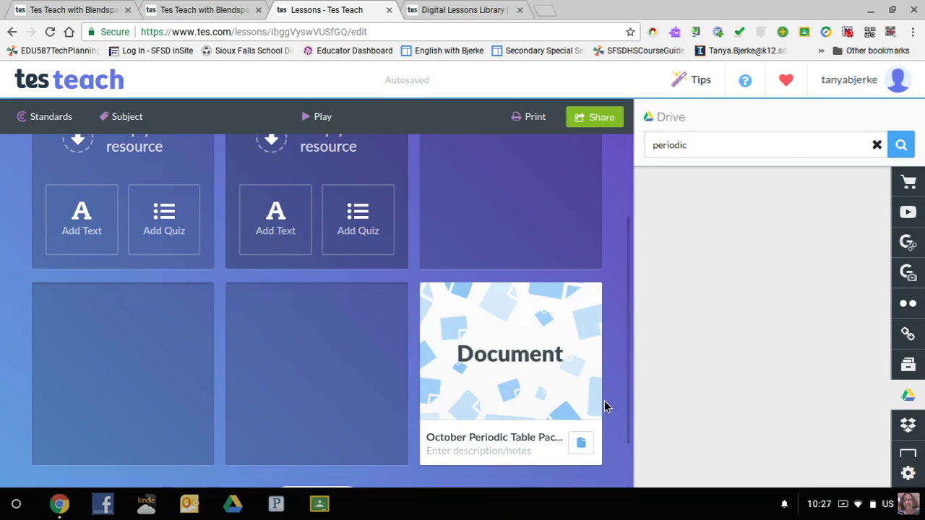
{"action": "mouse_move", "coordinate": [585, 448]}
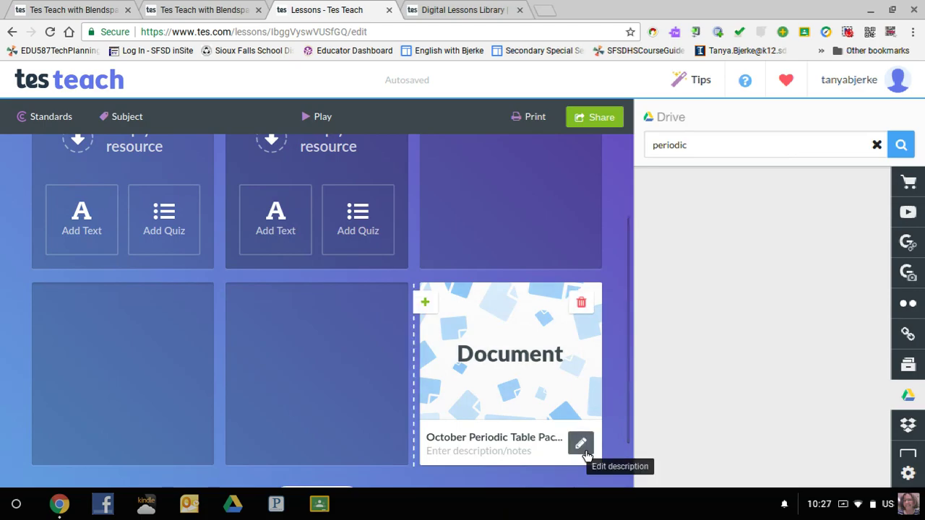
{"action": "left_click", "coordinate": [583, 447]}
{"action": "left_click", "coordinate": [527, 314]}
{"action": "type", "text": "Please copy and paste this document and share it wiht me on google classroom."}
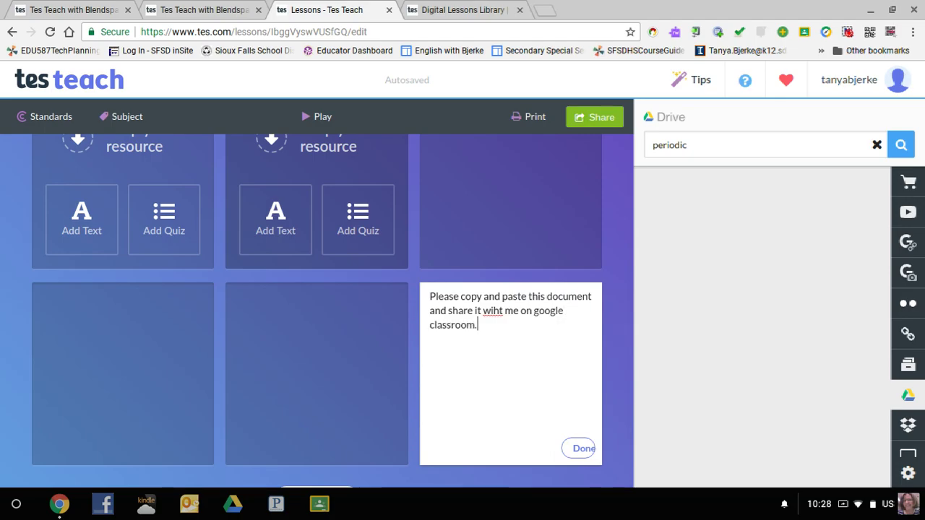
{"action": "right_click", "coordinate": [506, 321]}
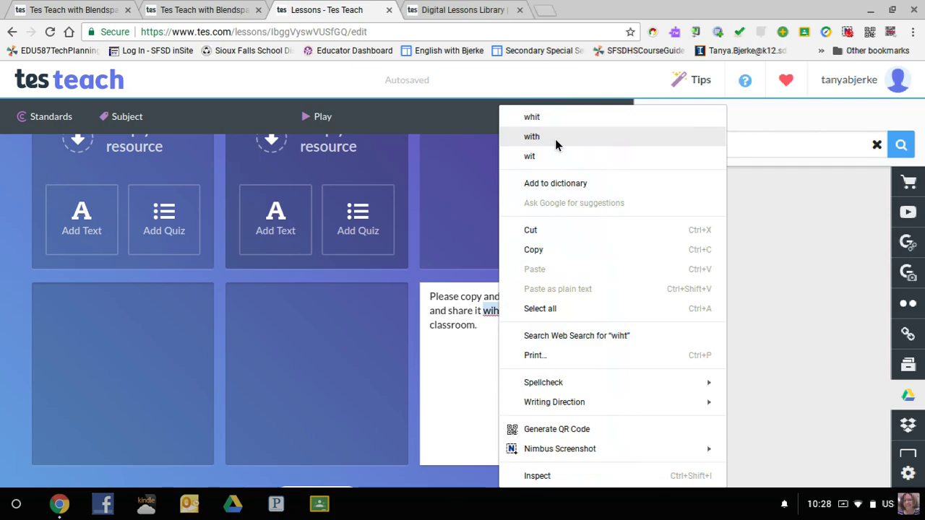
{"action": "left_click", "coordinate": [555, 139]}
{"action": "left_click", "coordinate": [587, 450]}
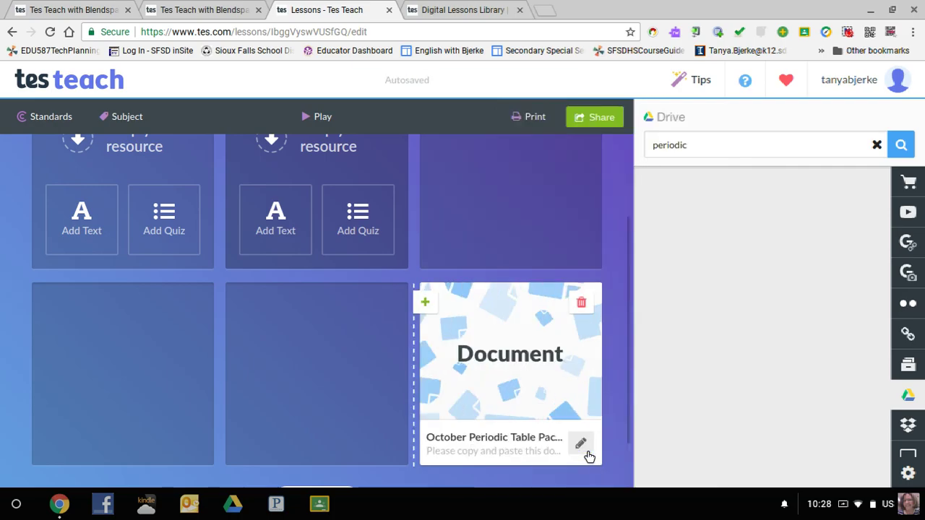
Step: Add another row of tiles below the document tile and dismiss the alert
{"action": "scroll", "coordinate": [499, 323], "scroll_direction": "down", "scroll_amount": 2}
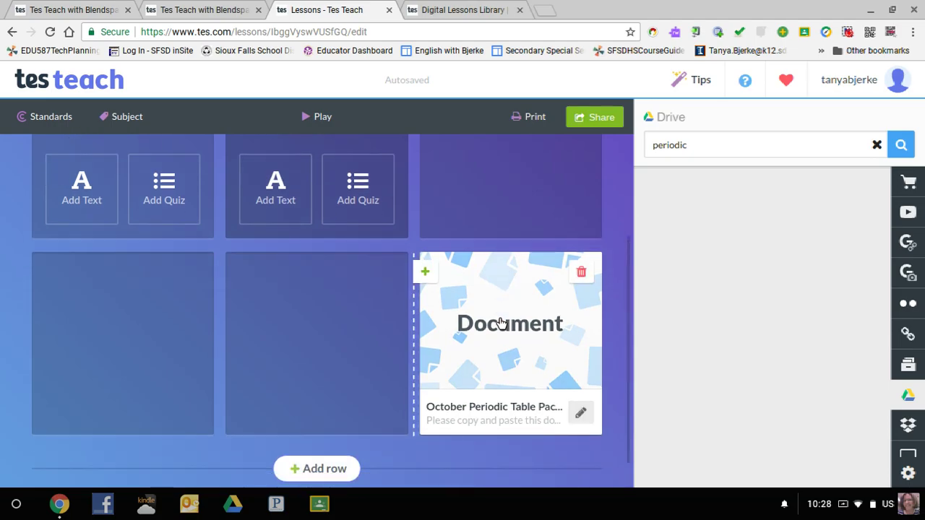
{"action": "left_click", "coordinate": [317, 469]}
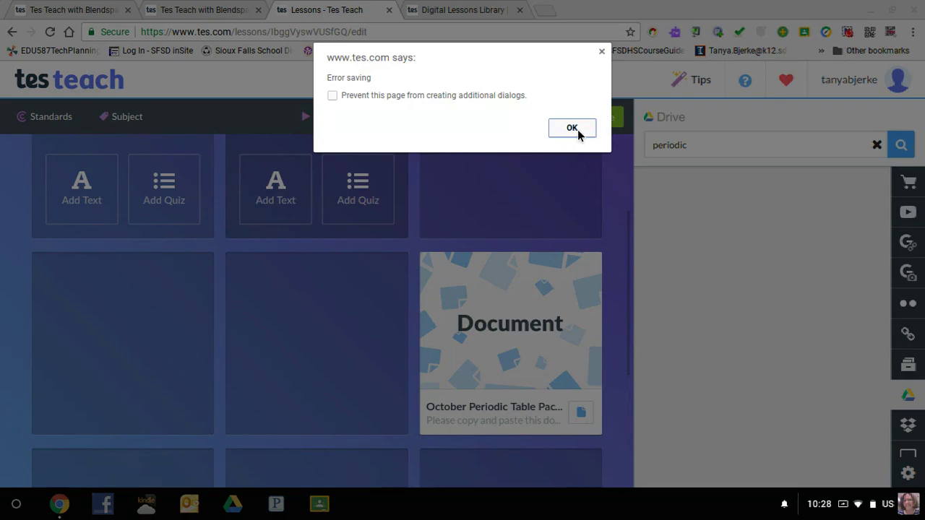
{"action": "left_click", "coordinate": [571, 128]}
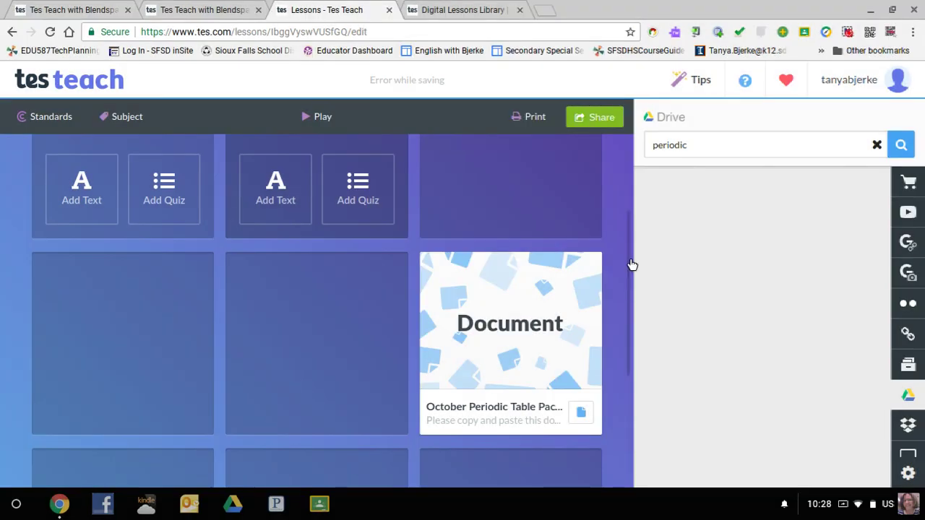
{"action": "scroll", "coordinate": [623, 250], "scroll_direction": "up", "scroll_amount": 1}
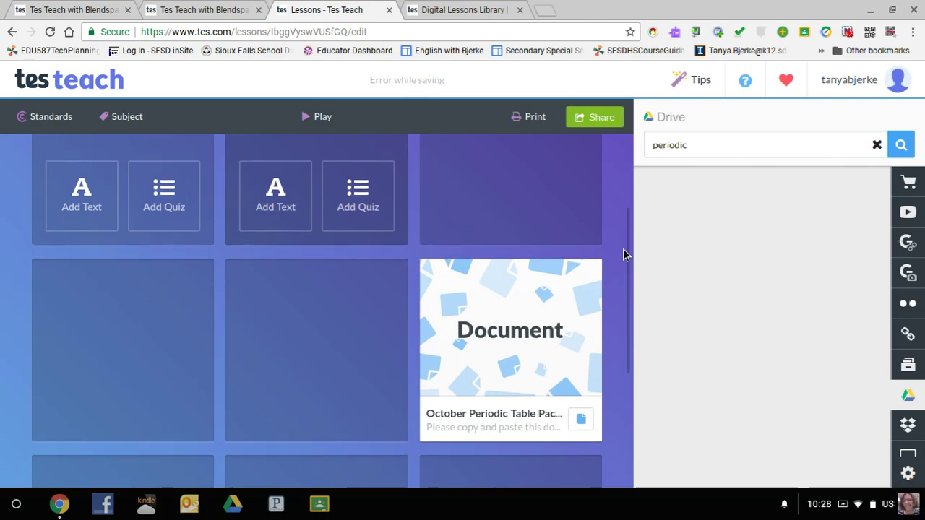
{"action": "scroll", "coordinate": [624, 253], "scroll_direction": "up", "scroll_amount": 1}
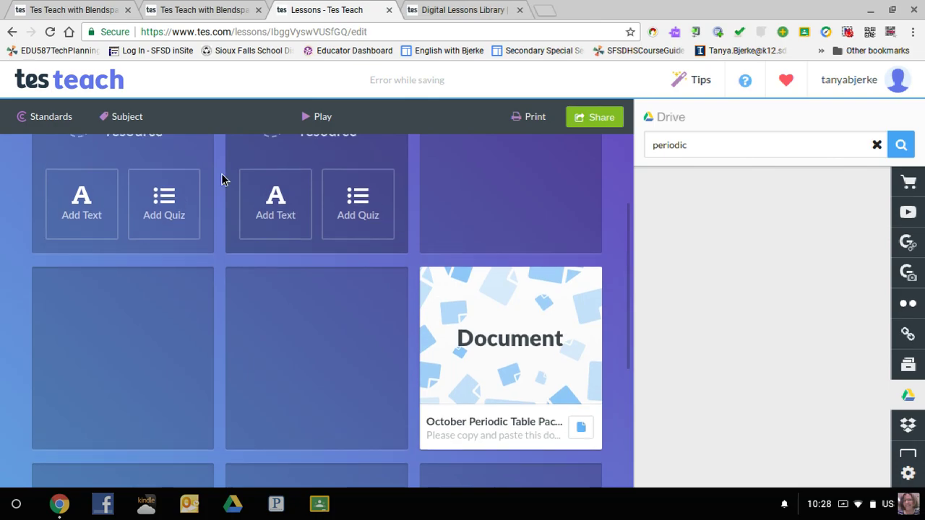
{"action": "left_click", "coordinate": [361, 214]}
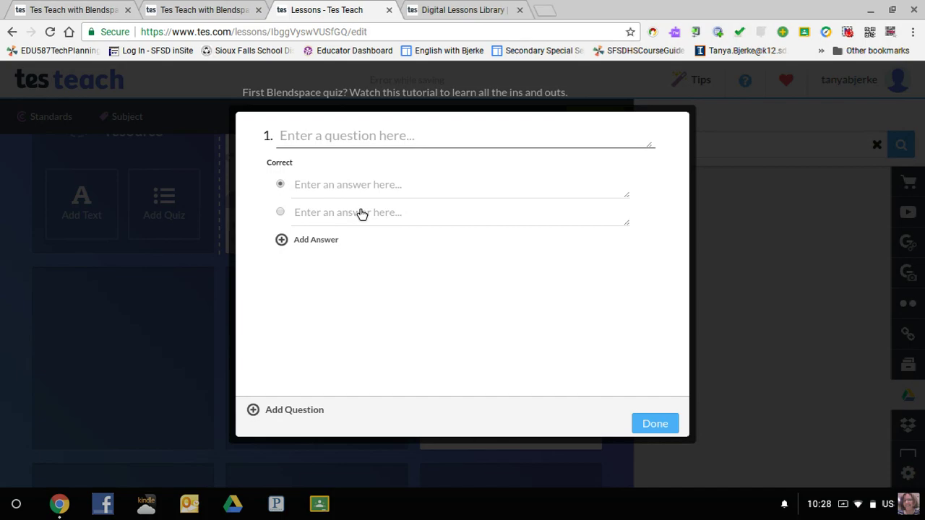
{"action": "left_click", "coordinate": [670, 430]}
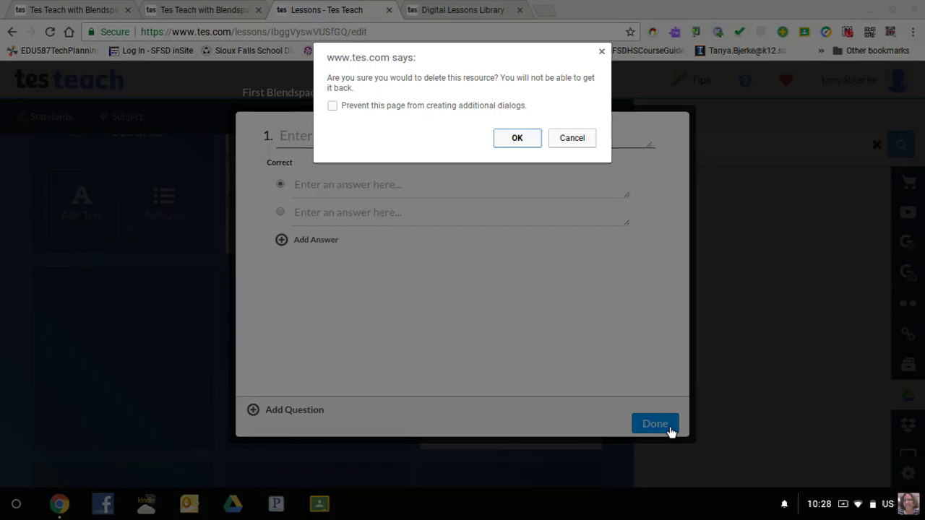
{"action": "key", "text": "Return"}
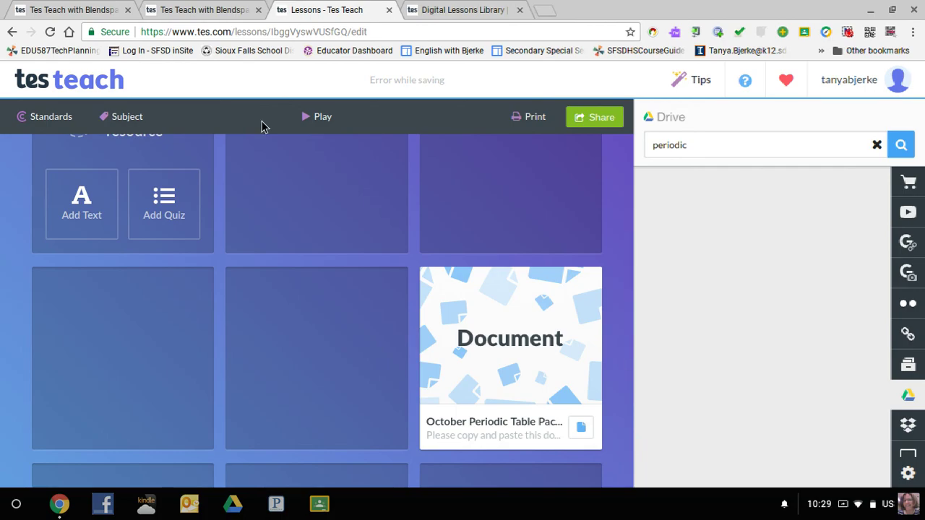
Step: Play the lesson to preview the document, then view the tile's rating options and close them without rating
{"action": "left_click", "coordinate": [309, 123]}
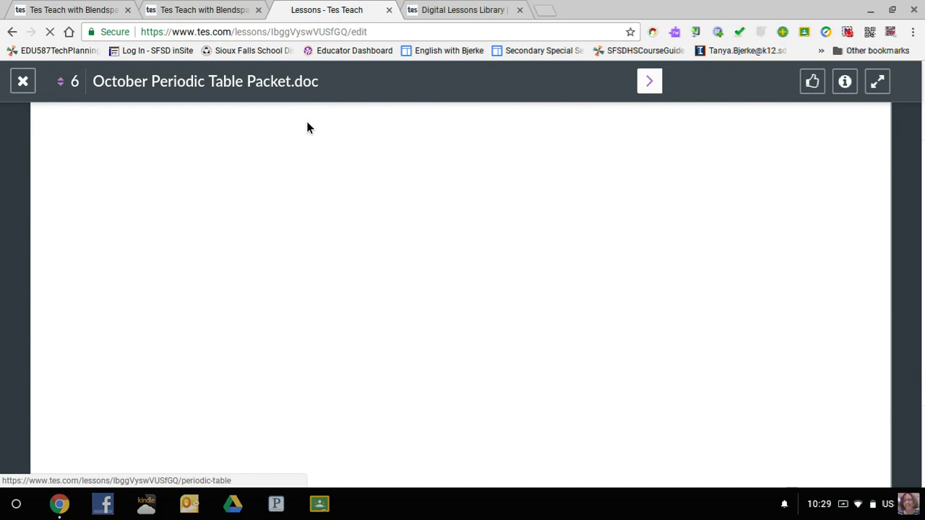
{"action": "left_click", "coordinate": [814, 84]}
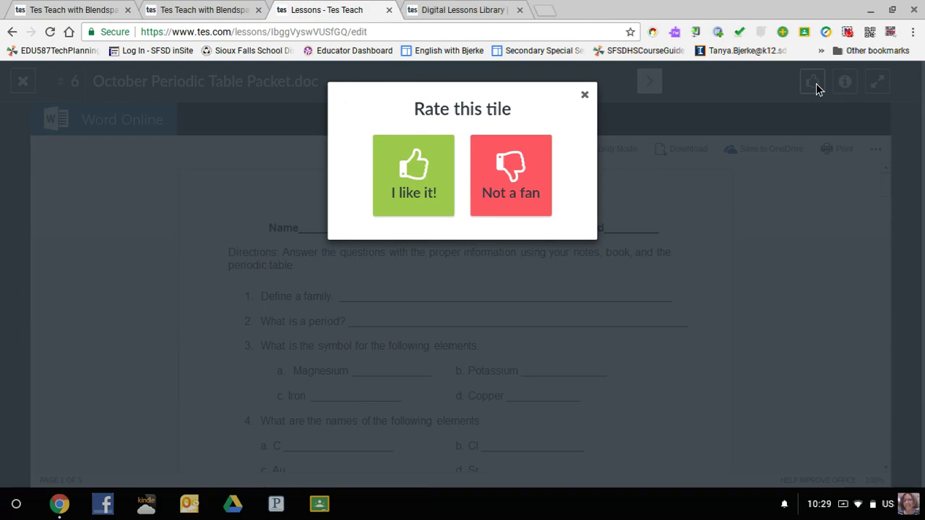
{"action": "left_click", "coordinate": [586, 94]}
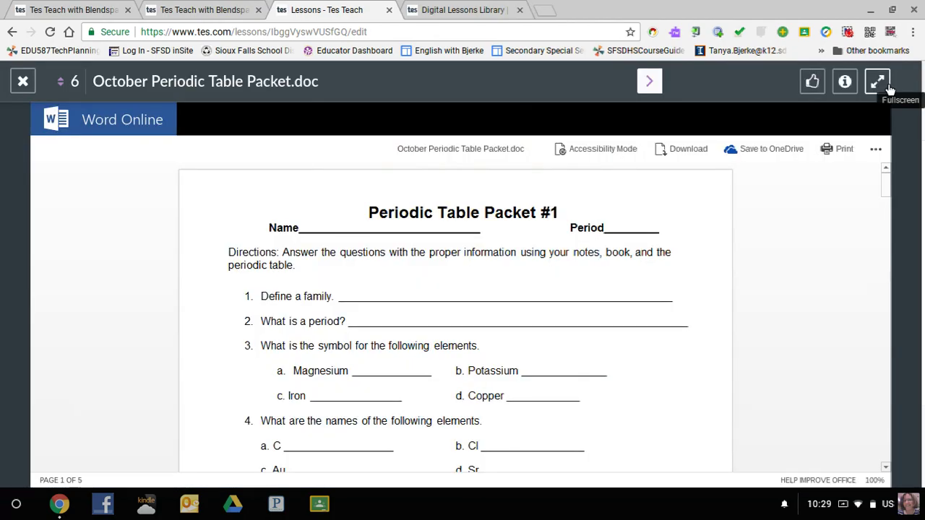
Step: Close the document preview and share the Periodic Table lesson with the ResEnglishPd.7 class
{"action": "left_click", "coordinate": [23, 81]}
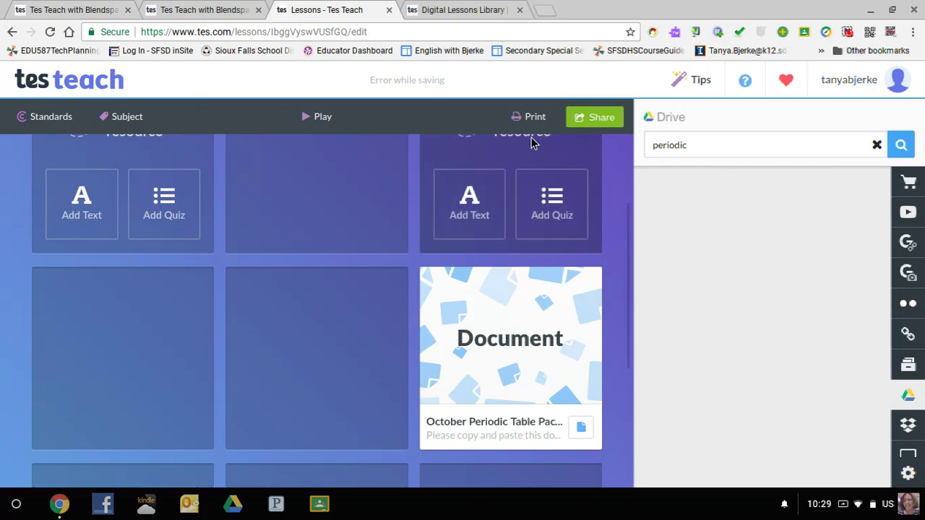
{"action": "left_click", "coordinate": [591, 117]}
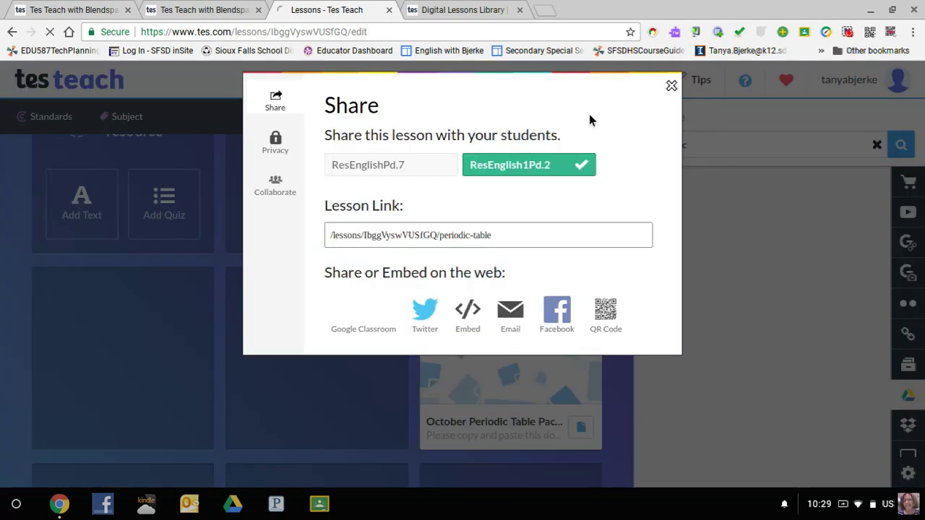
{"action": "left_click", "coordinate": [422, 175]}
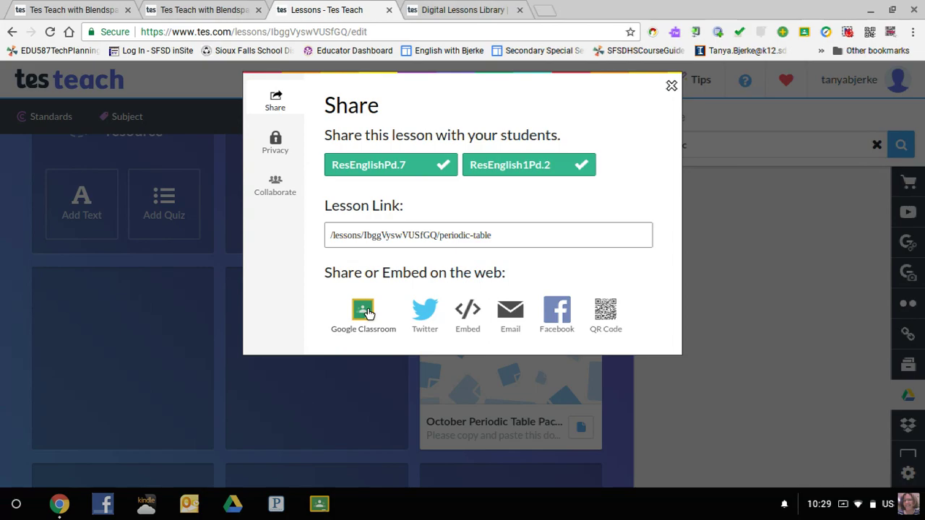
Step: Review the lesson's privacy and collaboration settings, and close the sharing dialog without changing them
{"action": "left_click", "coordinate": [275, 151]}
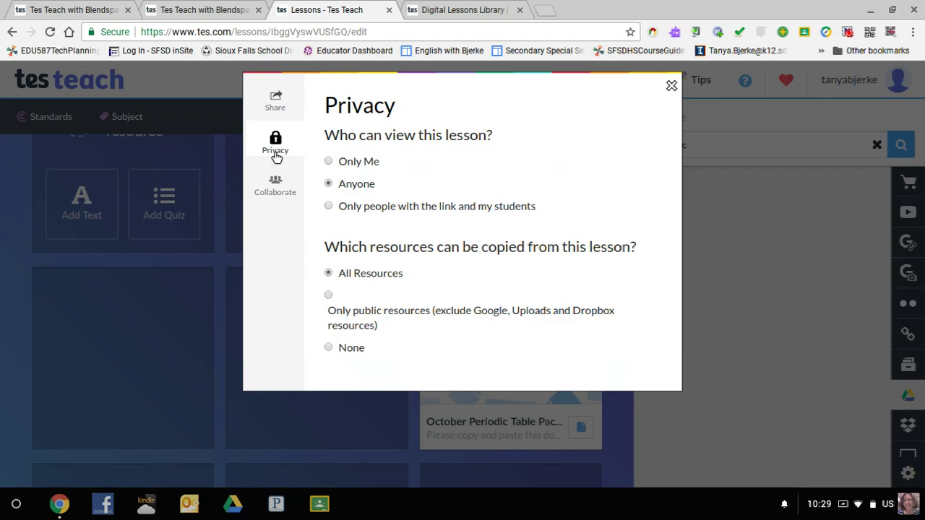
{"action": "left_click", "coordinate": [285, 190]}
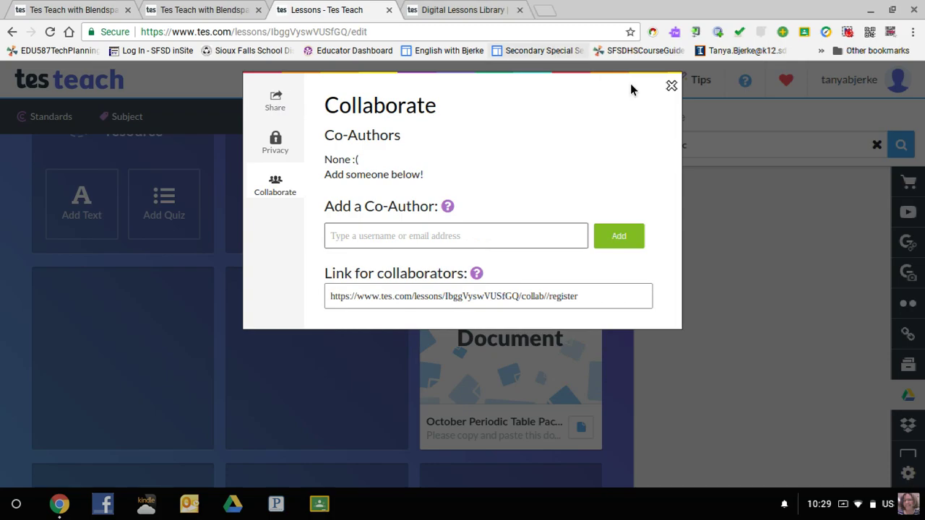
{"action": "left_click", "coordinate": [679, 88]}
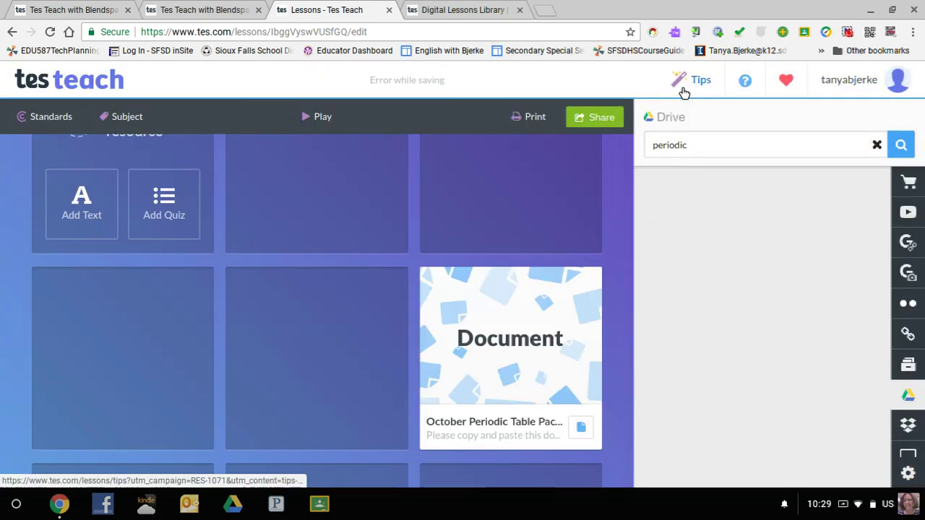
Step: View the Digital Lessons Library and go back to the dashboard with the recent lessons and classes
{"action": "left_click", "coordinate": [481, 9]}
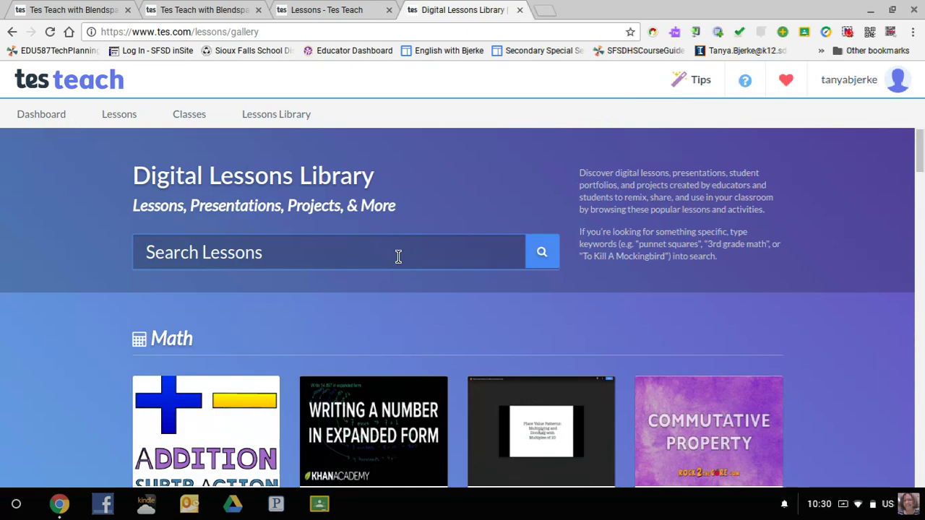
{"action": "left_click", "coordinate": [101, 11]}
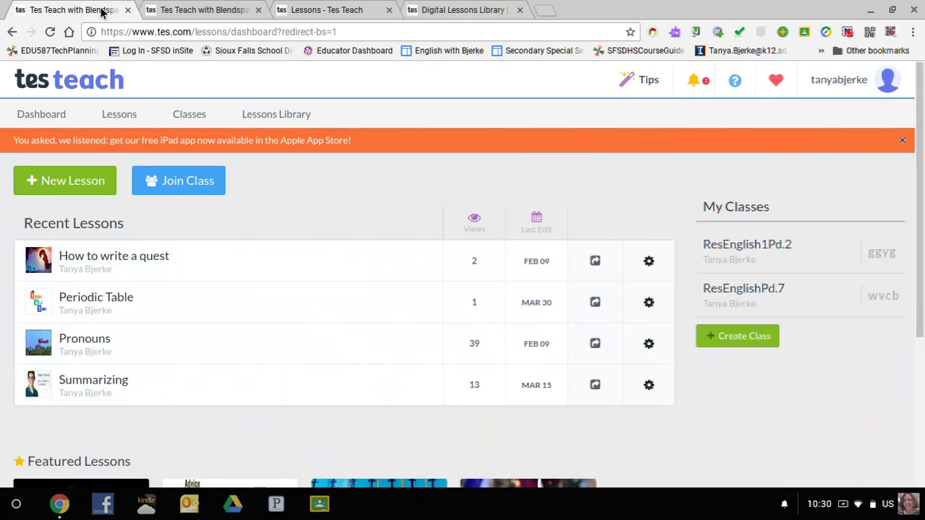